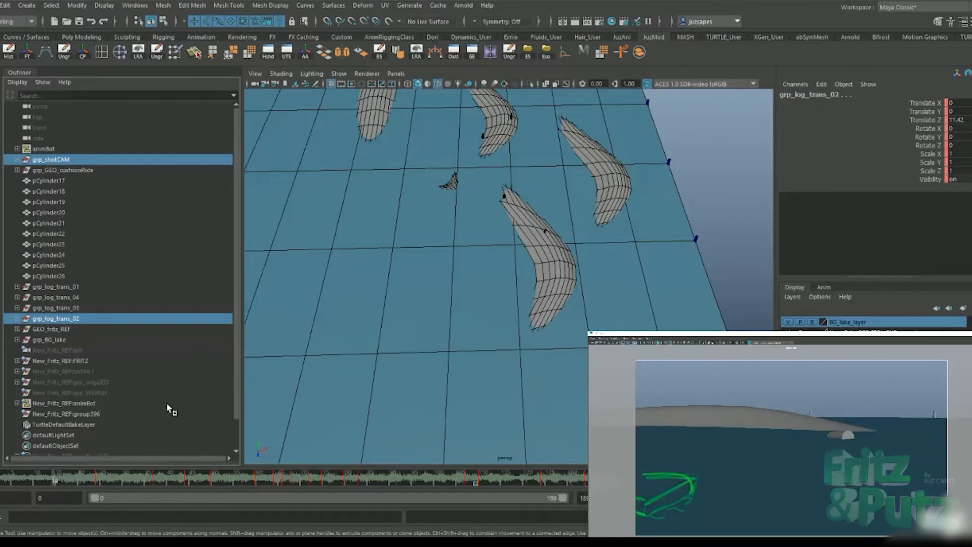
Display the Translate Z curves of grp_shotCAM and grp_log_trans_02 together in an enlarged Graph Editor
key(space)
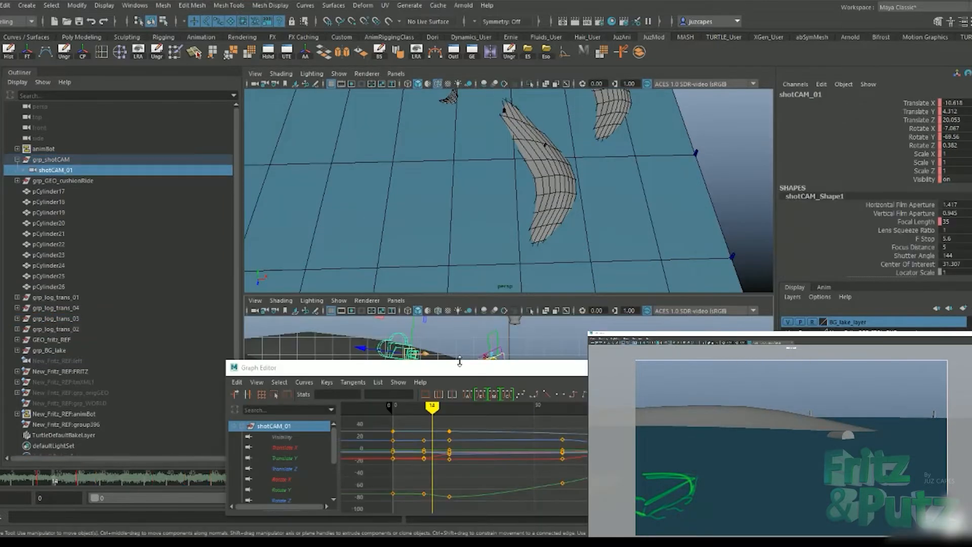
drag(459, 361, 475, 88)
click(53, 159)
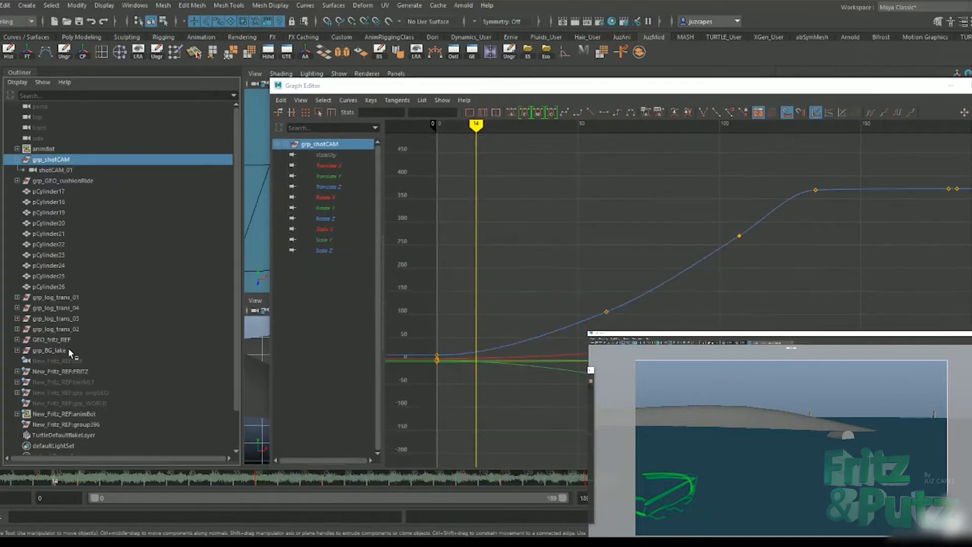
ctrl+click(69, 329)
click(336, 186)
ctrl+click(337, 165)
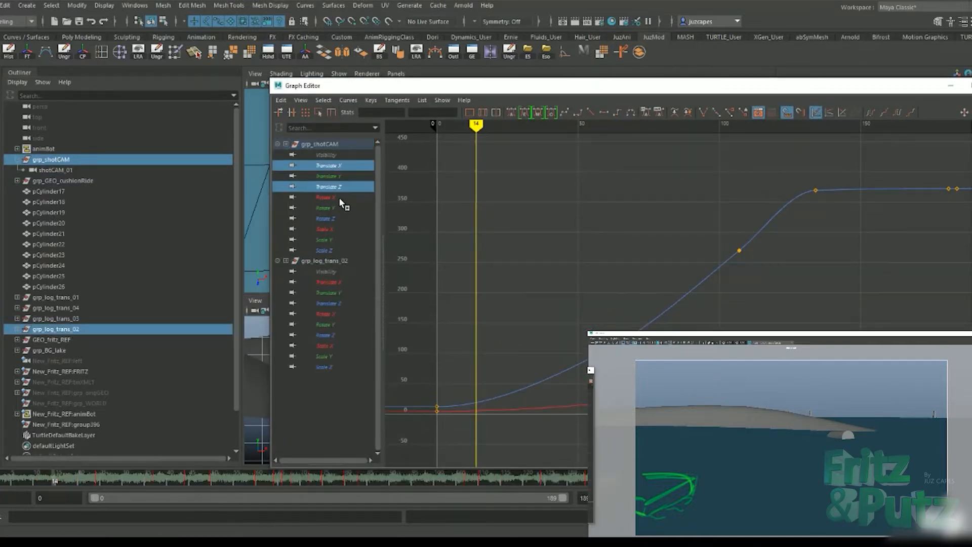
ctrl+click(337, 282)
click(343, 302)
ctrl+click(337, 189)
alt+shift+right_drag(556, 372, 557, 400)
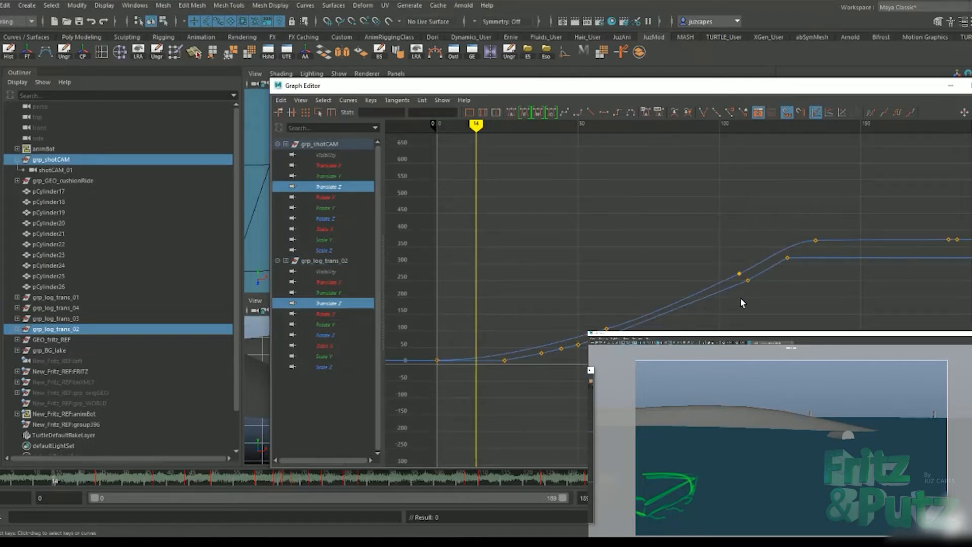
Copy grp_shotCAM's Translate Z keys at frames 60 and 107 onto the Translate Z curve of grp_log_trans_02
drag(584, 120, 607, 129)
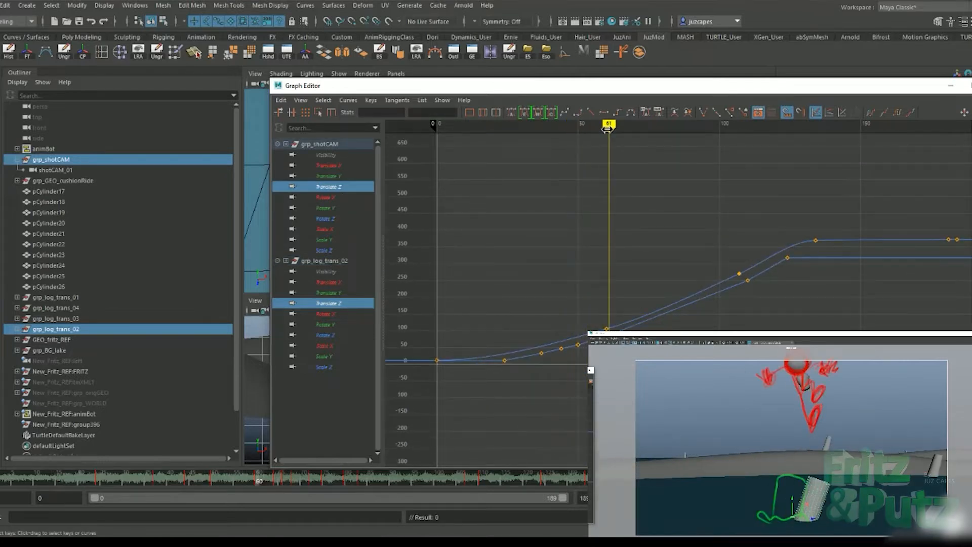
drag(549, 209, 736, 391)
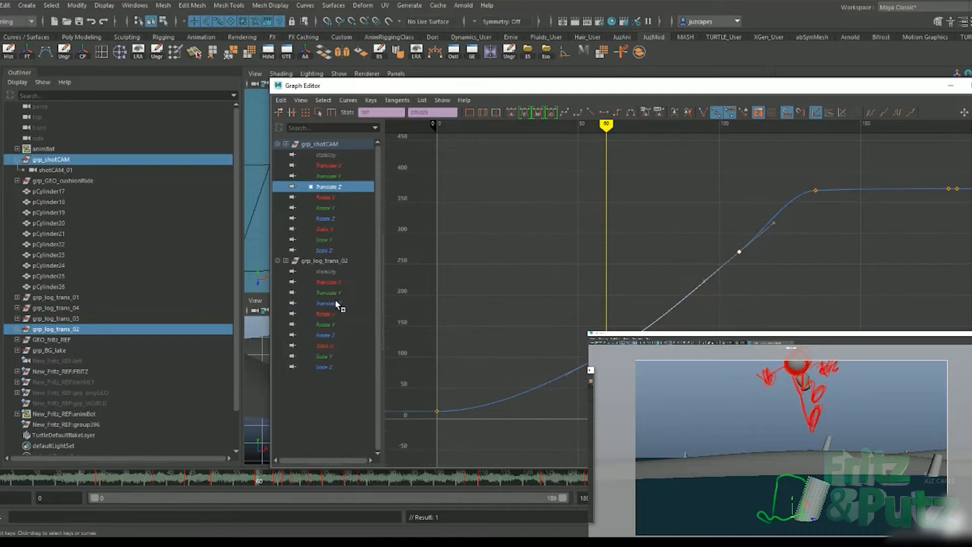
click(337, 304)
key(ctrl+z)
key(ctrl+z)
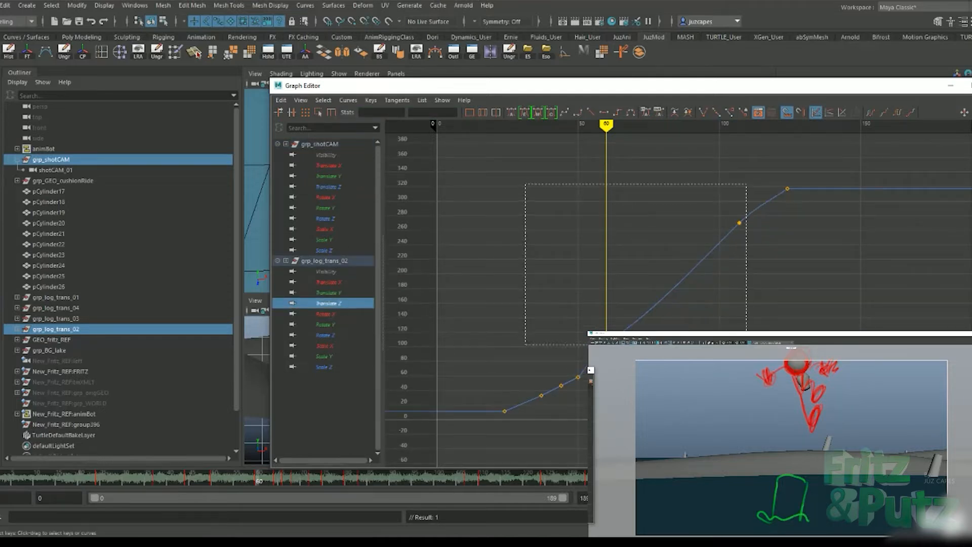
Lower the copied Translate Z keys of grp_log_trans_02 by about 26 units and scrub to frame 107 to check the log
ctrl+click(354, 187)
shift+middle_drag(683, 262, 686, 264)
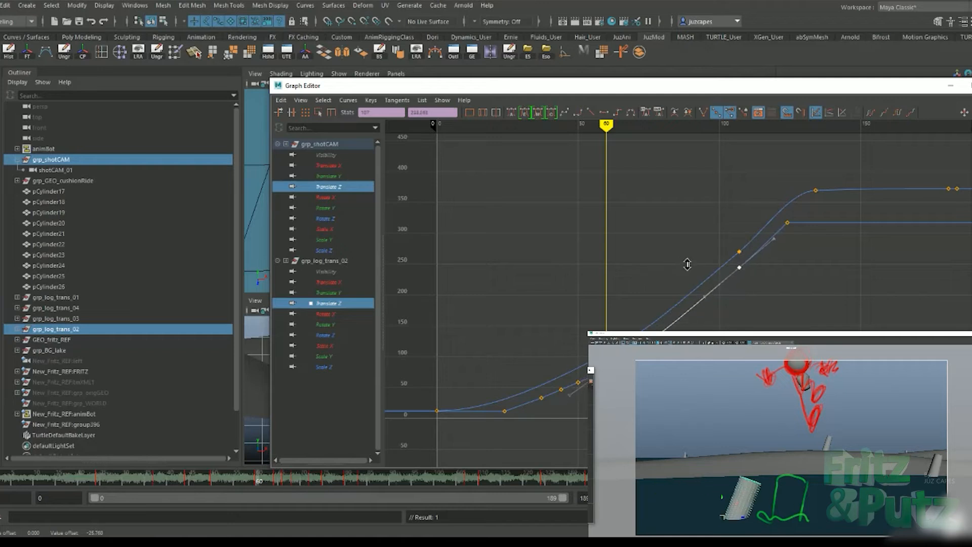
mouse_move(618, 131)
mouse_down()
mouse_move(545, 131)
mouse_move(750, 155)
mouse_move(739, 155)
mouse_up()
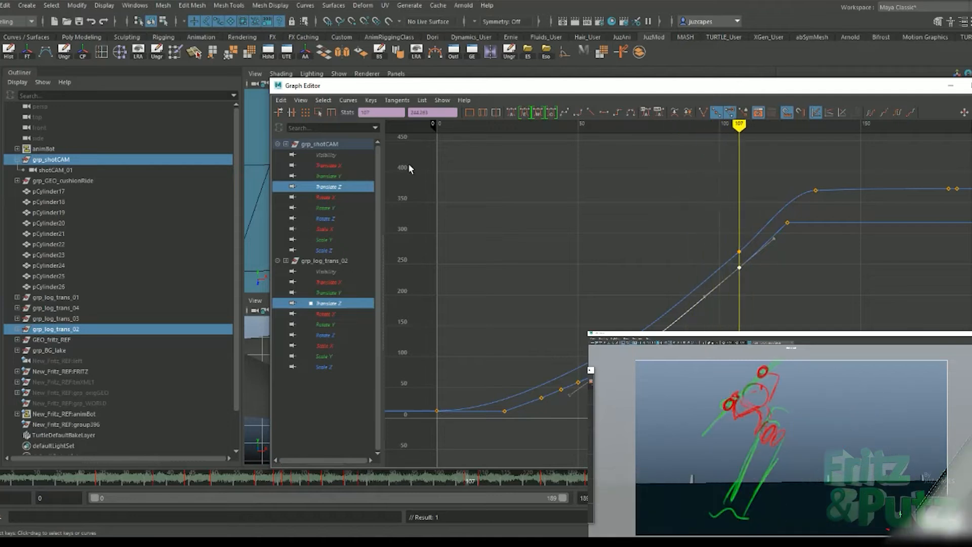
Replace the Translate X key near frame 110 on grp_log_trans_02 with copies of grp_shotCAM's keys at frames 60 and 107
click(352, 167)
ctrl+click(341, 282)
alt+middle_drag(646, 275, 563, 293)
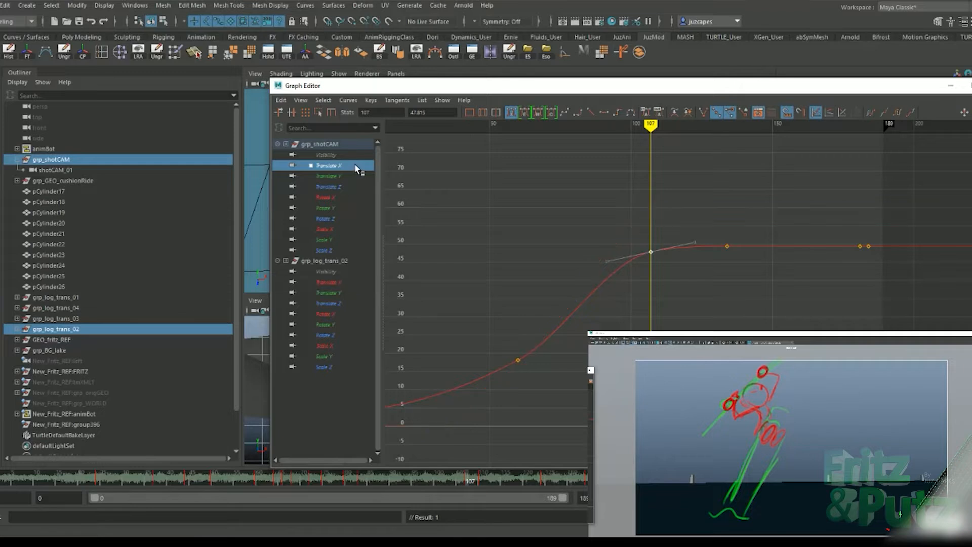
drag(608, 145, 518, 196)
click(329, 281)
drag(662, 183, 662, 182)
key(Delete)
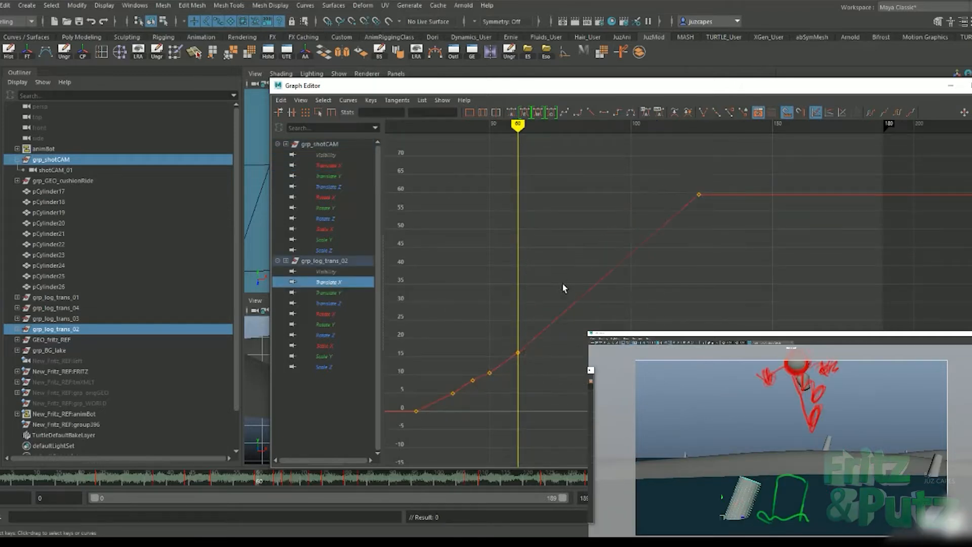
drag(509, 365, 512, 362)
key(ctrl+z)
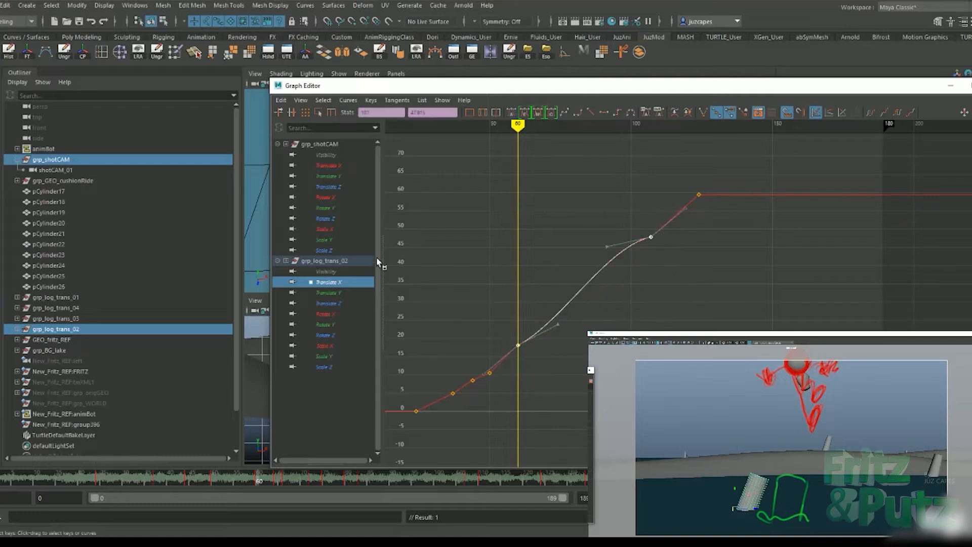
Lower the copied Translate X keys of grp_log_trans_02 by about 4 units against the camera curve and scrub to frame 107
ctrl+click(329, 165)
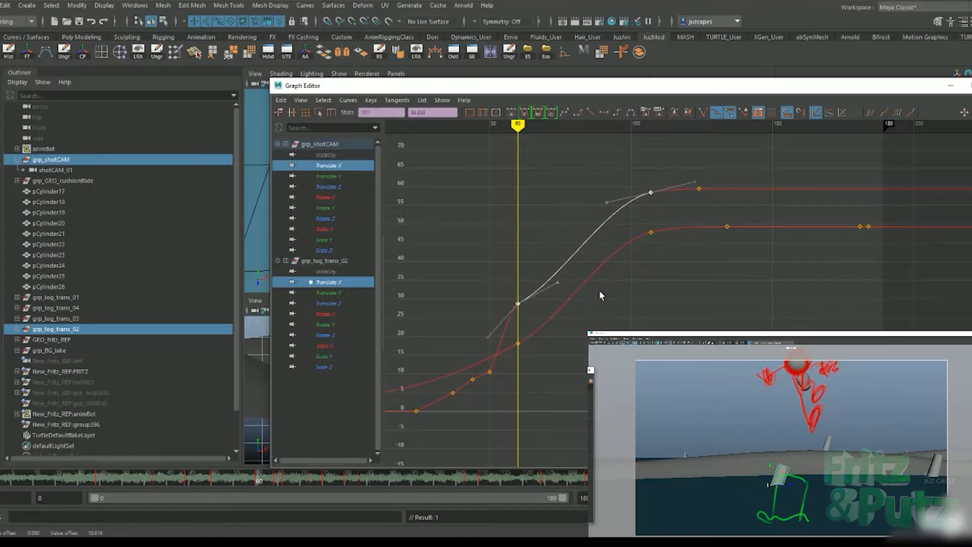
middle_drag(601, 295, 601, 349)
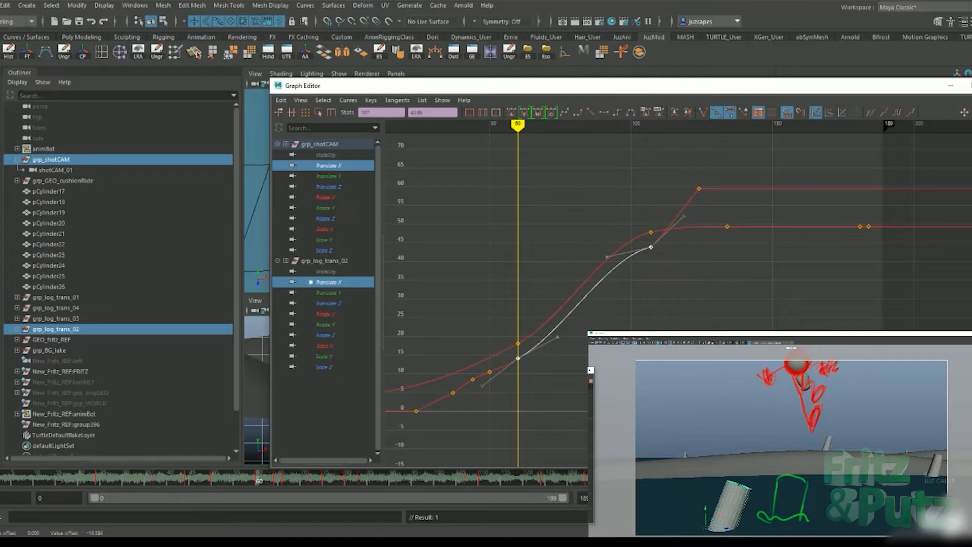
drag(521, 123, 650, 124)
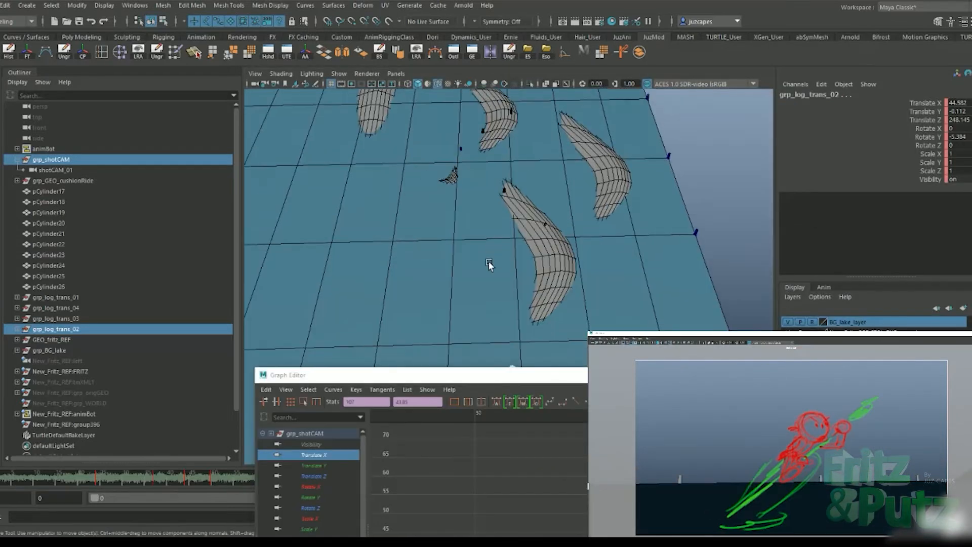
Delete the Translate X and Translate Z keys of shotCAM_01 between about frames 70 and 115
click(431, 254)
scroll(467, 243, up, 5)
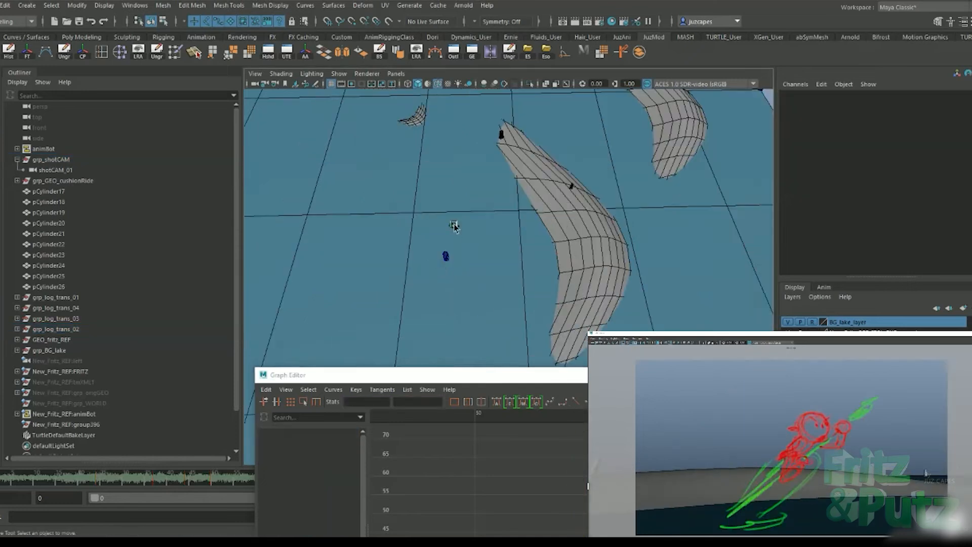
click(452, 223)
drag(594, 379, 844, 111)
click(560, 185)
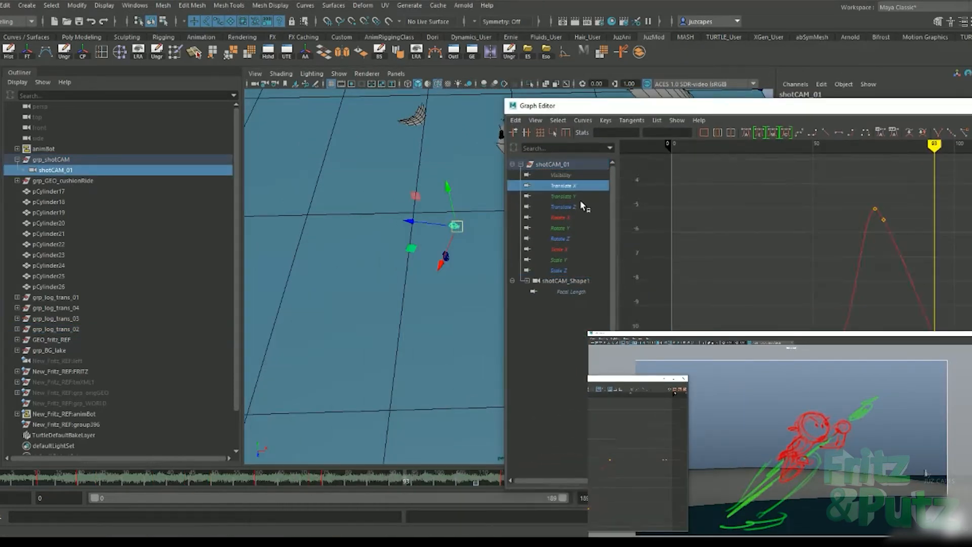
ctrl+click(563, 206)
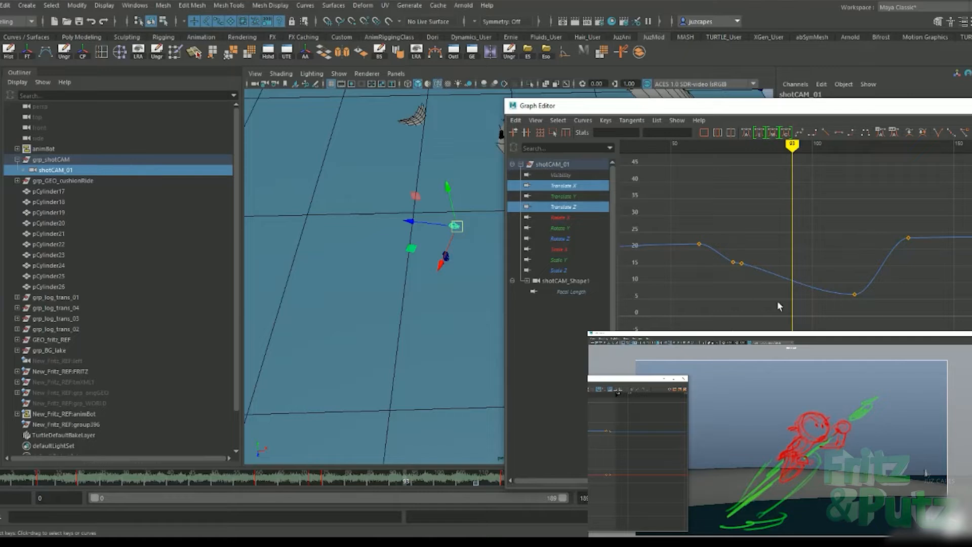
key(Delete)
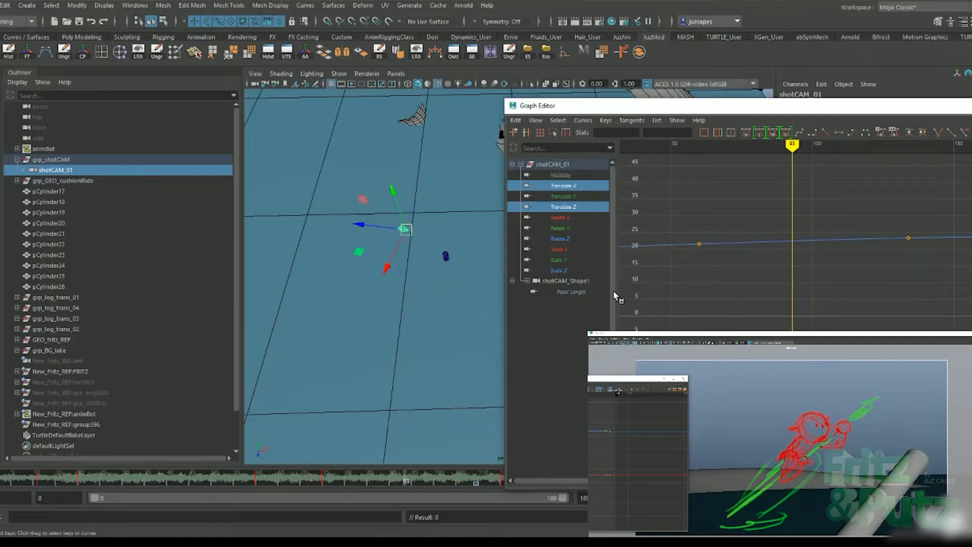
Adjust the value of grp_log_trans_02's Translate X key at frame 107
key(Up)
ctrl+click(77, 329)
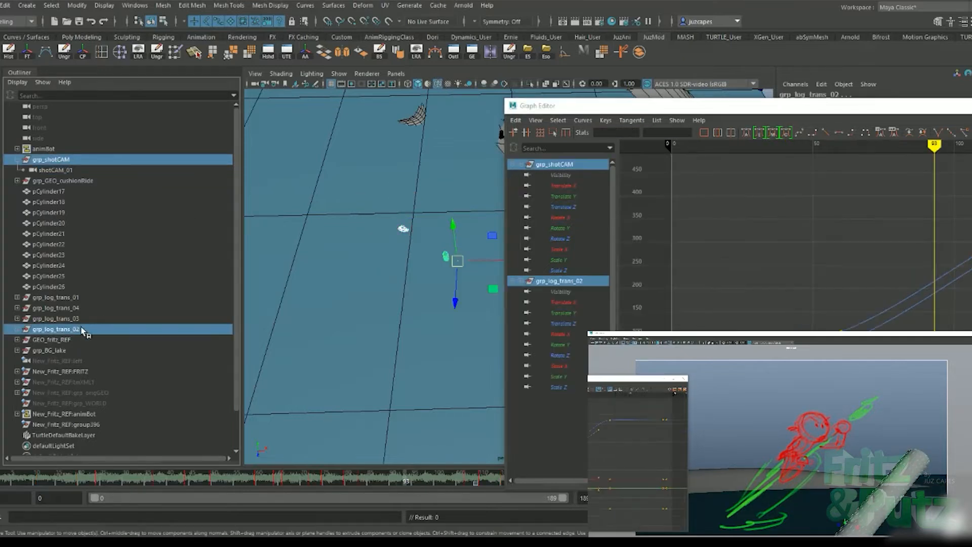
click(563, 301)
key(f)
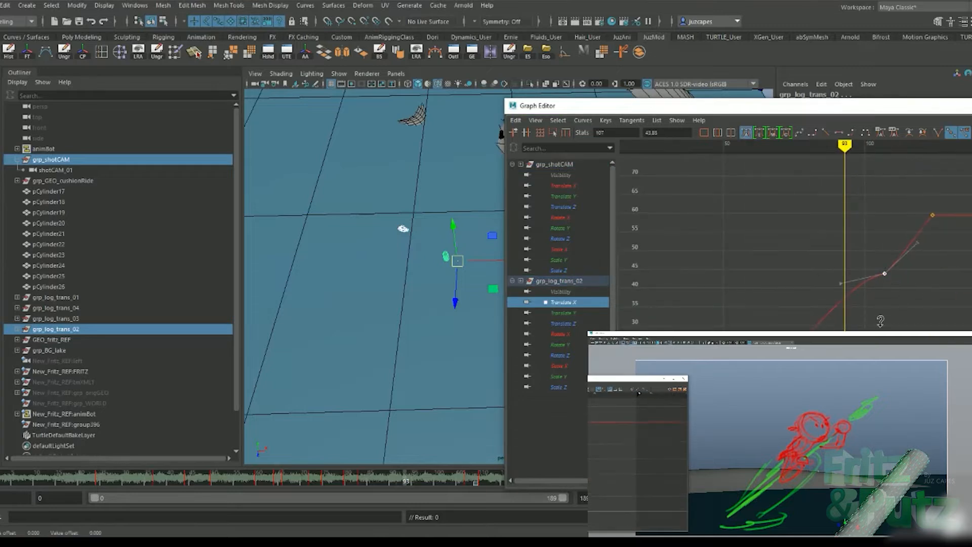
shift+middle_drag(880, 321, 906, 273)
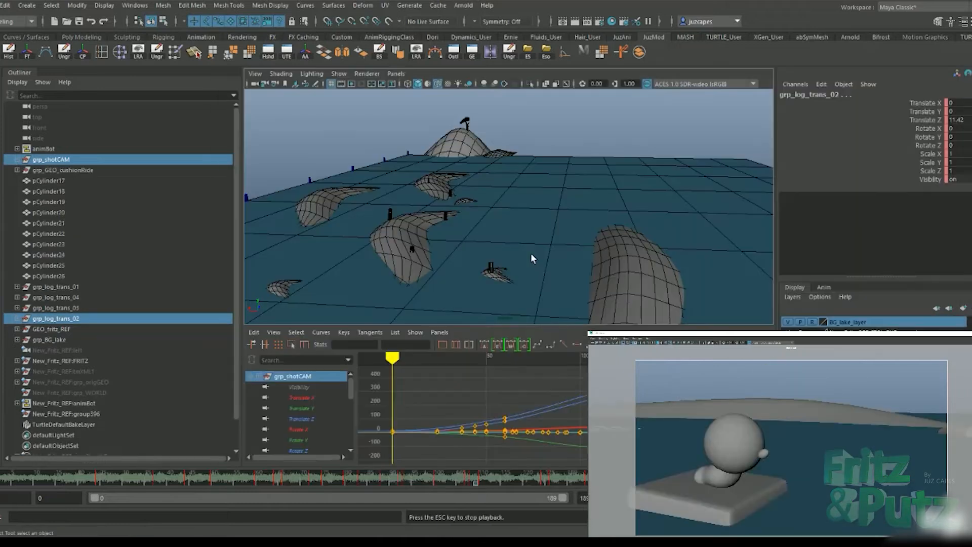
Play the animation from several perspective angles to examine how the log, rider and shot camera travel past the hills
key(Escape)
alt+drag(566, 254, 536, 230)
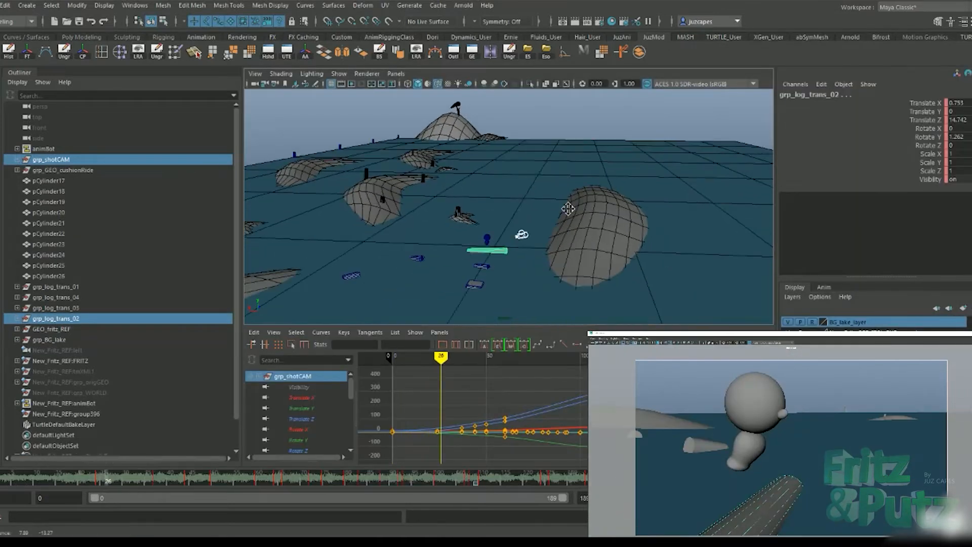
alt+right_drag(532, 235, 567, 272)
key(alt+v)
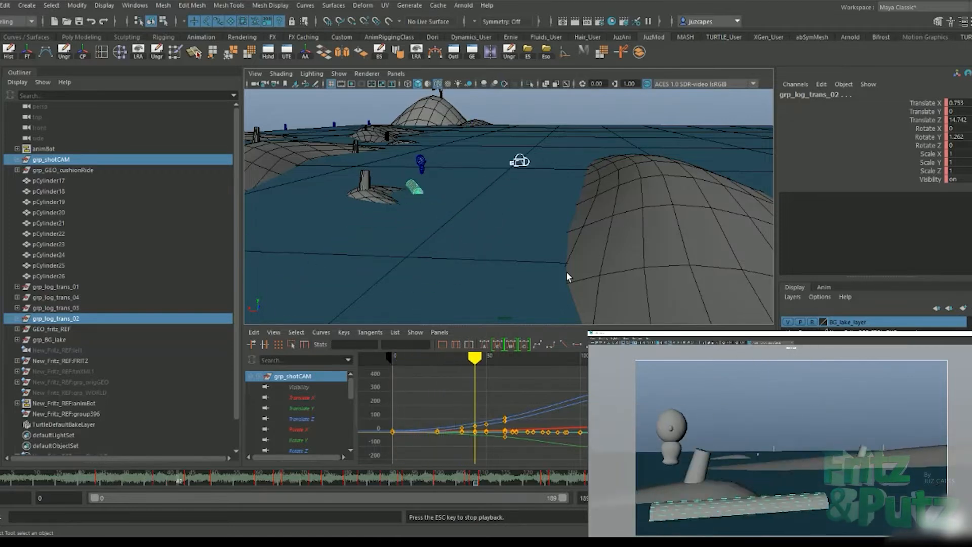
key(Escape)
alt+middle_drag(532, 183, 523, 323)
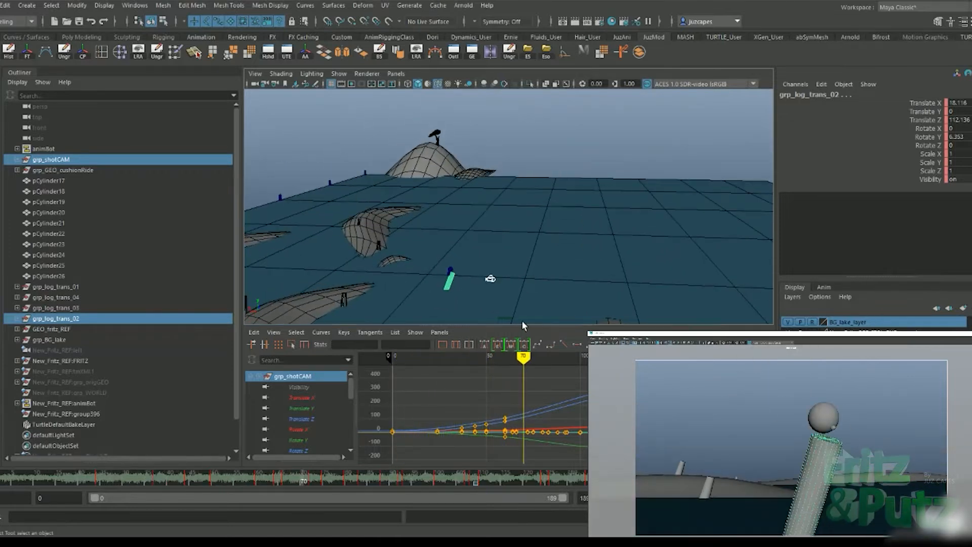
alt+drag(523, 263, 521, 295)
key(alt+v)
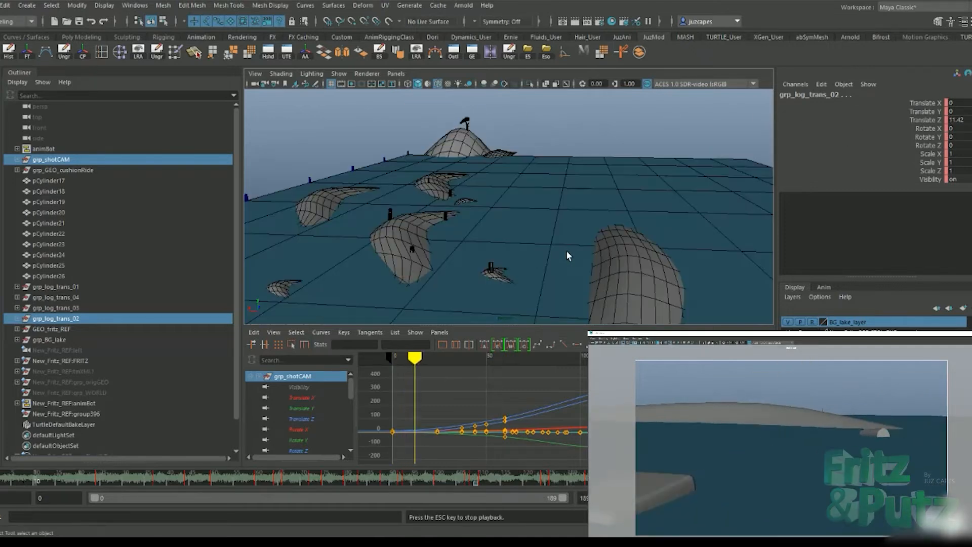
key(Escape)
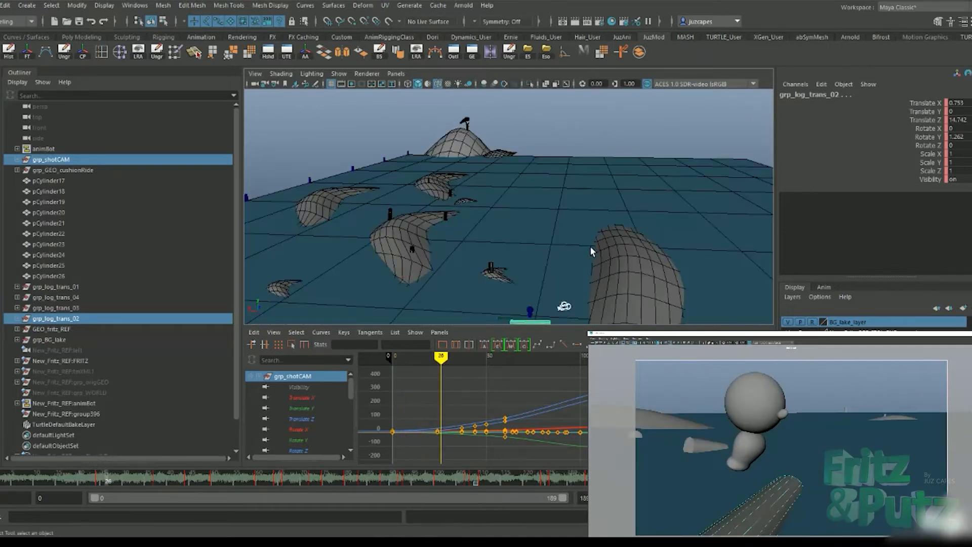
alt+middle_drag(592, 252, 490, 238)
alt+right_drag(490, 238, 556, 263)
alt+drag(557, 263, 568, 273)
key(alt+v)
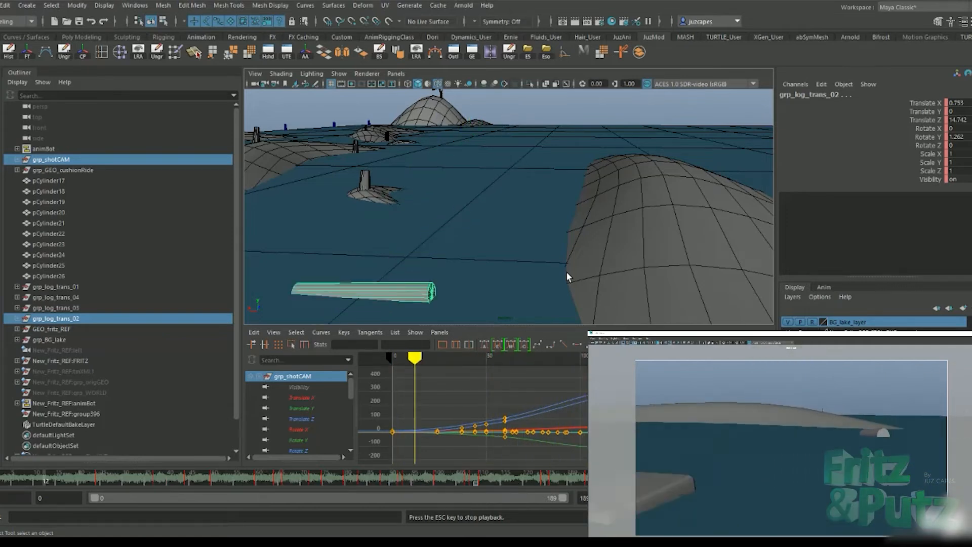
alt+drag(565, 272, 519, 293)
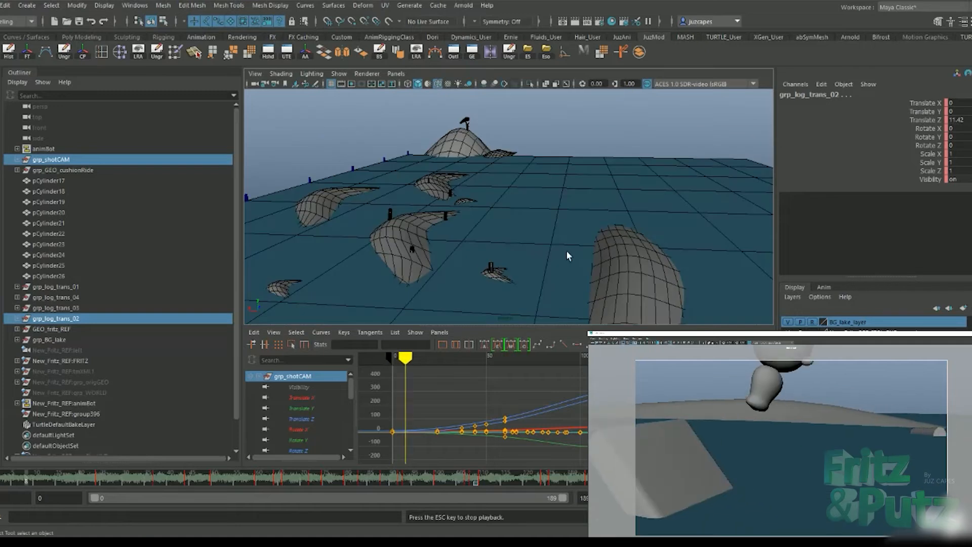
key(Escape)
alt+middle_drag(566, 250, 500, 168)
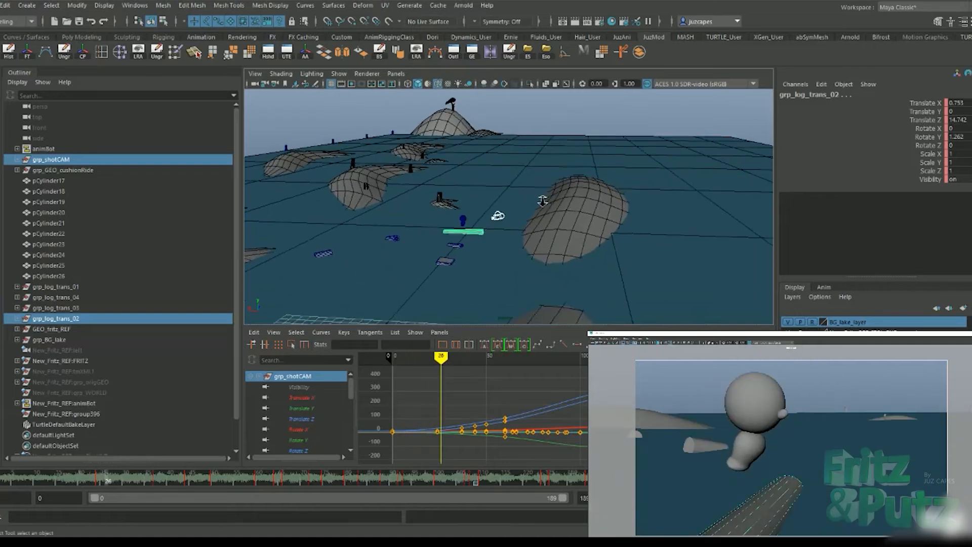
alt+right_drag(500, 167, 569, 278)
alt+drag(569, 277, 568, 273)
key(alt+v)
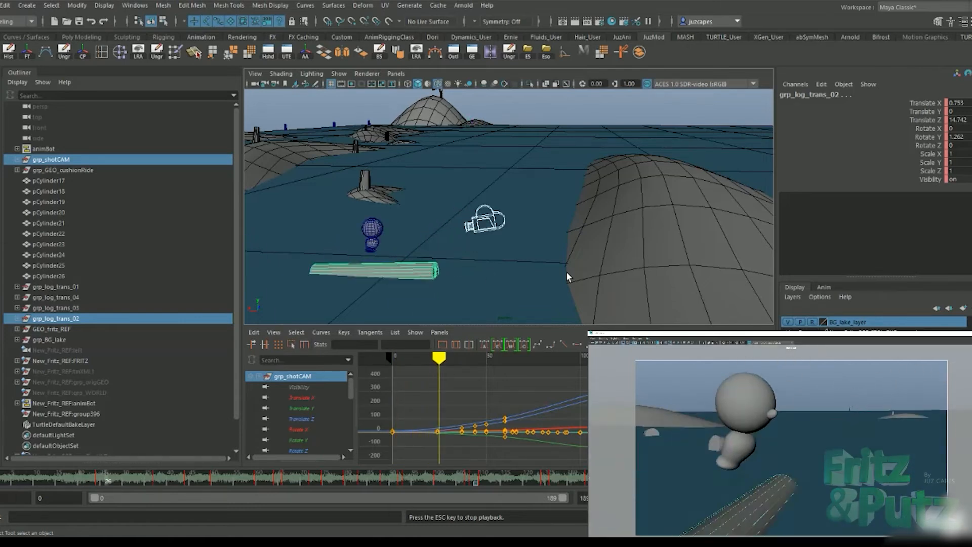
alt+drag(532, 183, 518, 291)
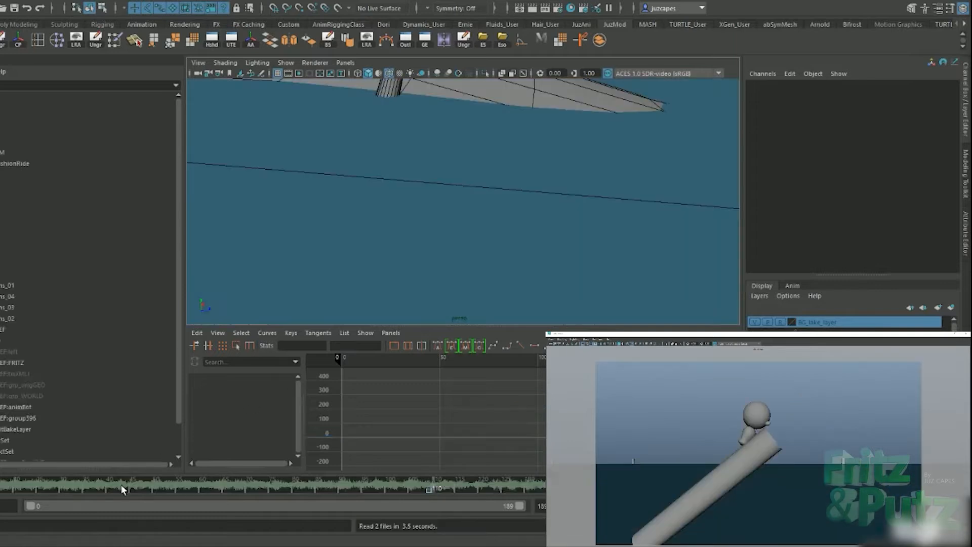
Go to frame 60, select the grp_shotCAM group and frame it in the perspective view
click(133, 486)
mouse_move(136, 487)
mouse_down()
mouse_move(235, 485)
mouse_move(144, 485)
mouse_move(203, 485)
mouse_up()
click(0, 152)
click(2, 152)
key(f)
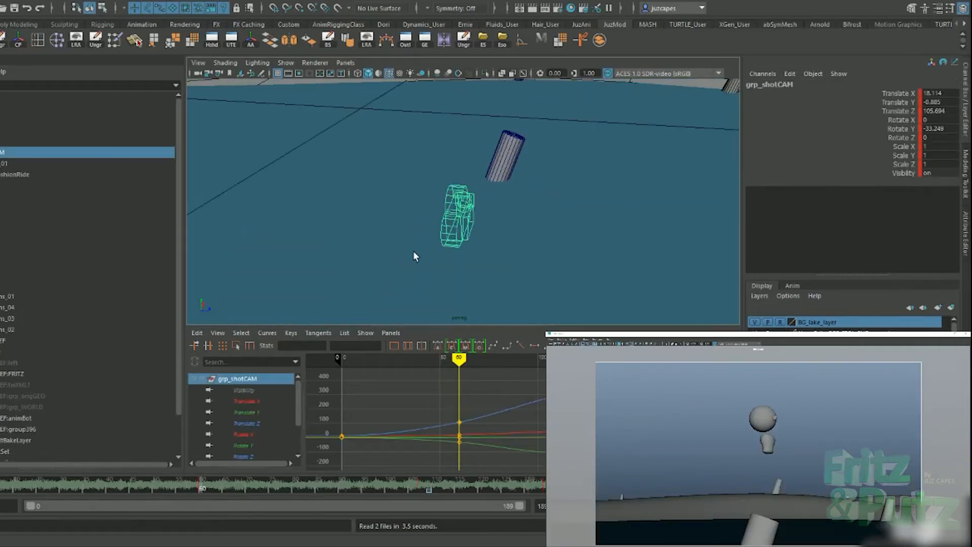
Play the shot from frame 48 and examine the camera group's path among the hills in a widened perspective view
scroll(416, 251, down, 6)
alt+drag(472, 254, 394, 248)
drag(455, 359, 436, 358)
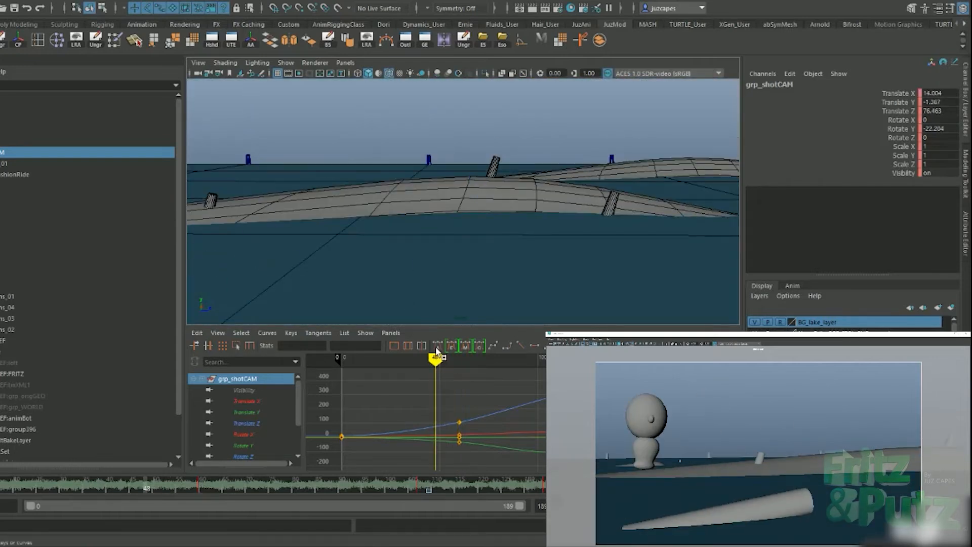
scroll(471, 256, down, 2)
alt+middle_drag(470, 256, 536, 275)
key(alt+v)
key(alt+v)
alt+drag(582, 263, 572, 262)
drag(741, 212, 809, 223)
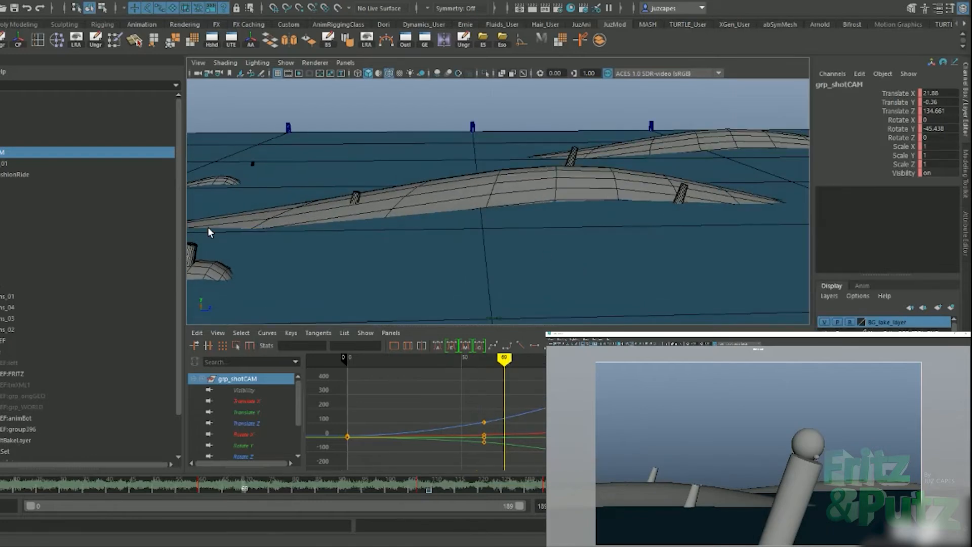
Widen the perspective view, scrub to frame 71 and play on to frame 82 to examine the camera group's path past the hills
drag(185, 223, 82, 223)
scroll(420, 248, down, 3)
mouse_move(440, 360)
mouse_down()
mouse_move(381, 369)
mouse_move(446, 370)
mouse_up()
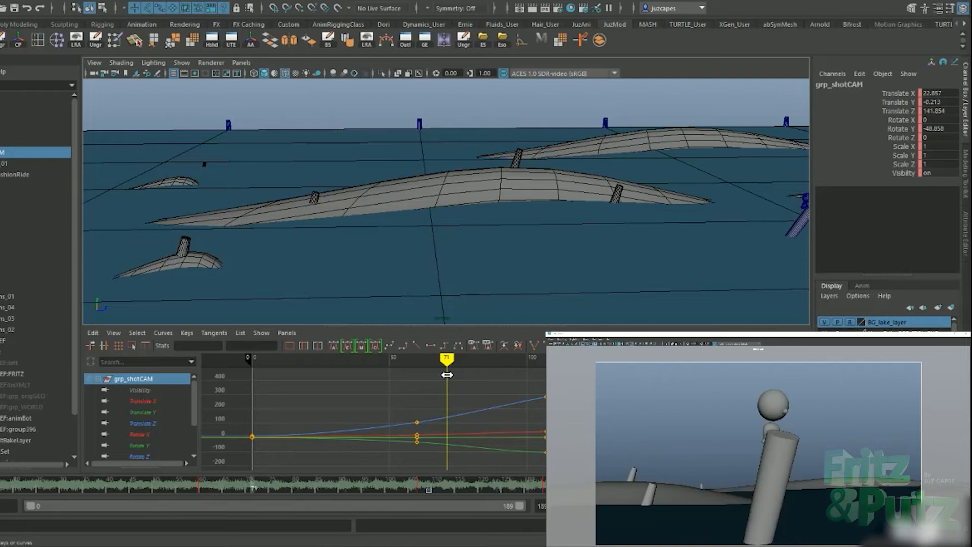
alt+middle_drag(539, 267, 472, 269)
key(alt+v)
key(alt+v)
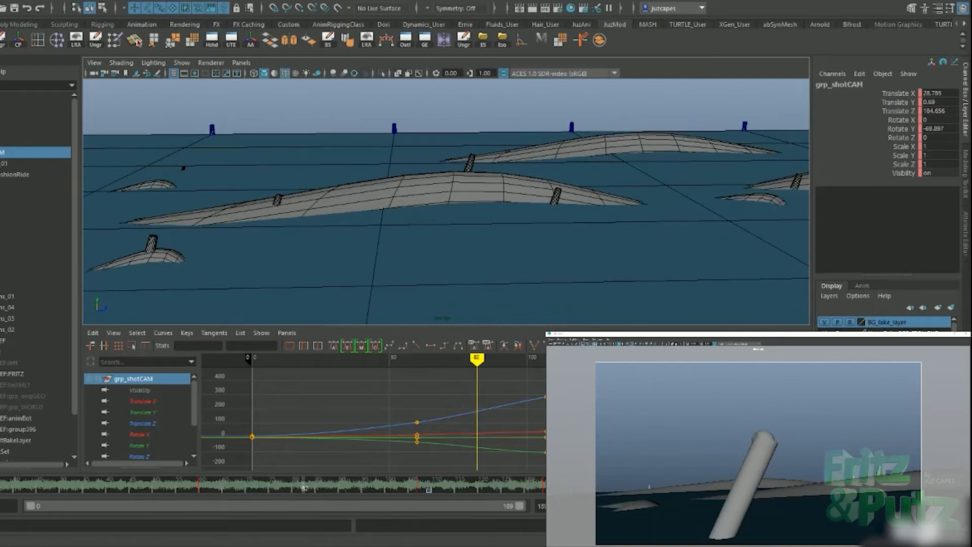
Set the end of the playback range to frame 82 and play the shortened shot
text(82)
key(Return)
key(alt+v)
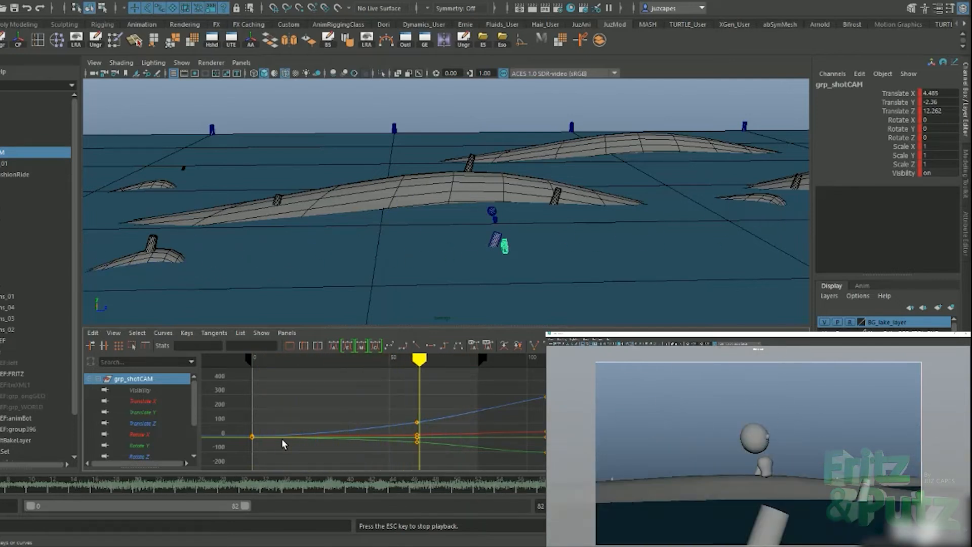
key(Escape)
Show the grease pencil sketches in the separate shot camera window, play the shot against them and hide the sketches again
click(587, 339)
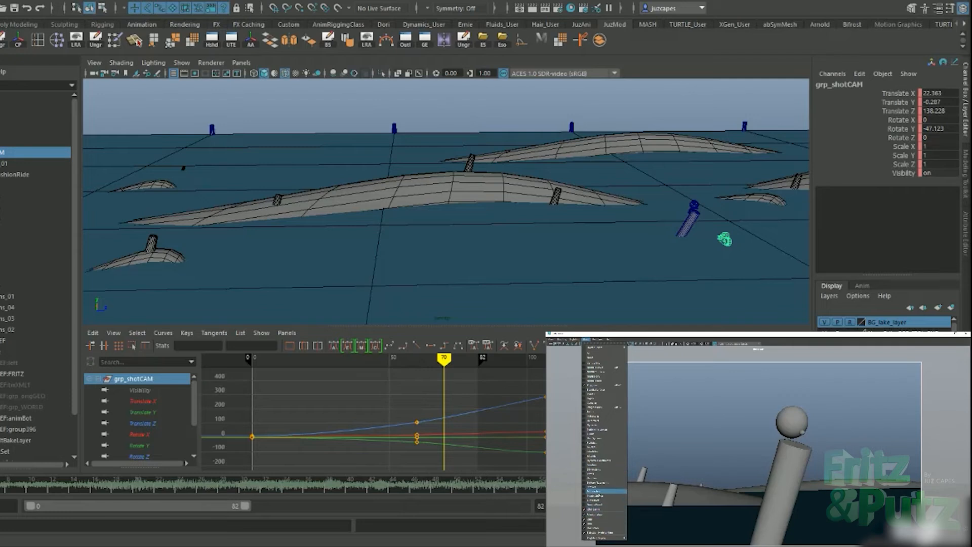
click(600, 505)
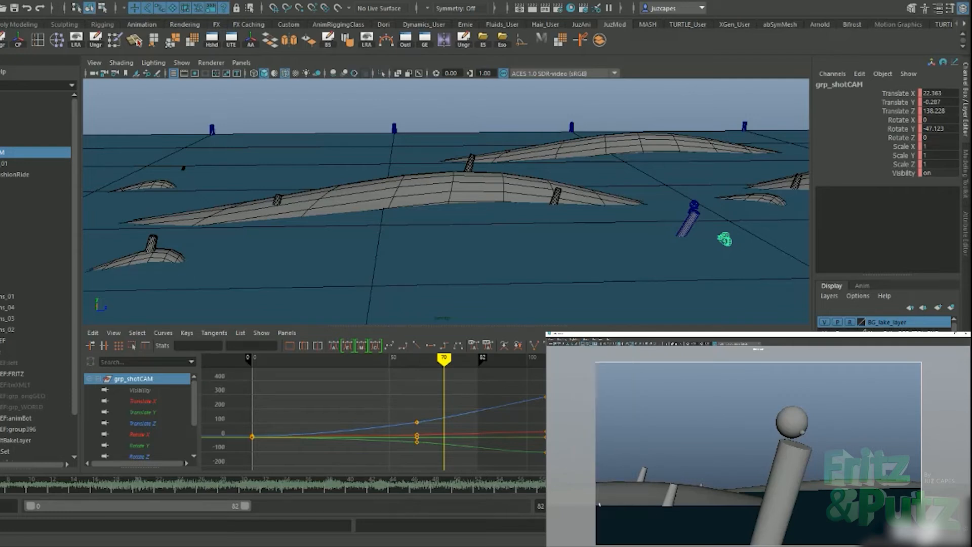
key(alt+v)
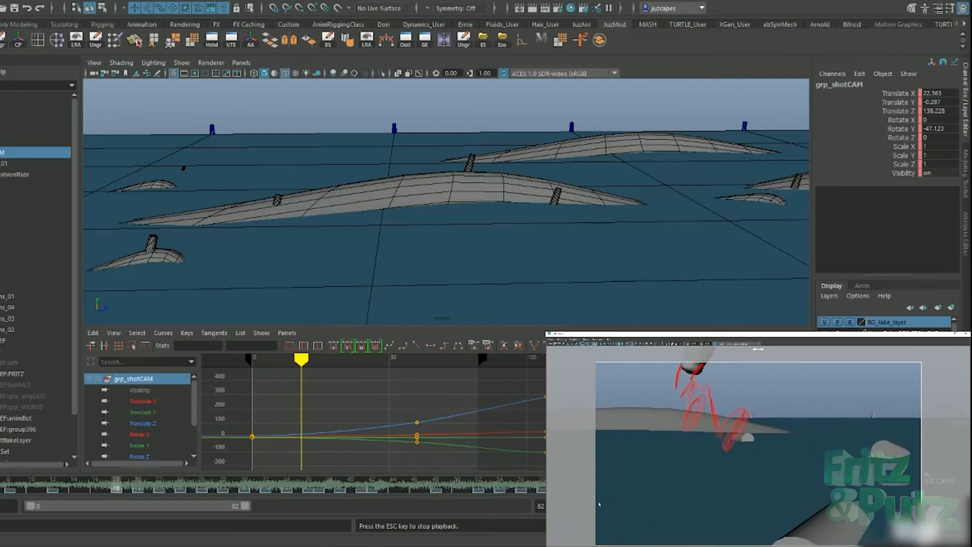
click(586, 339)
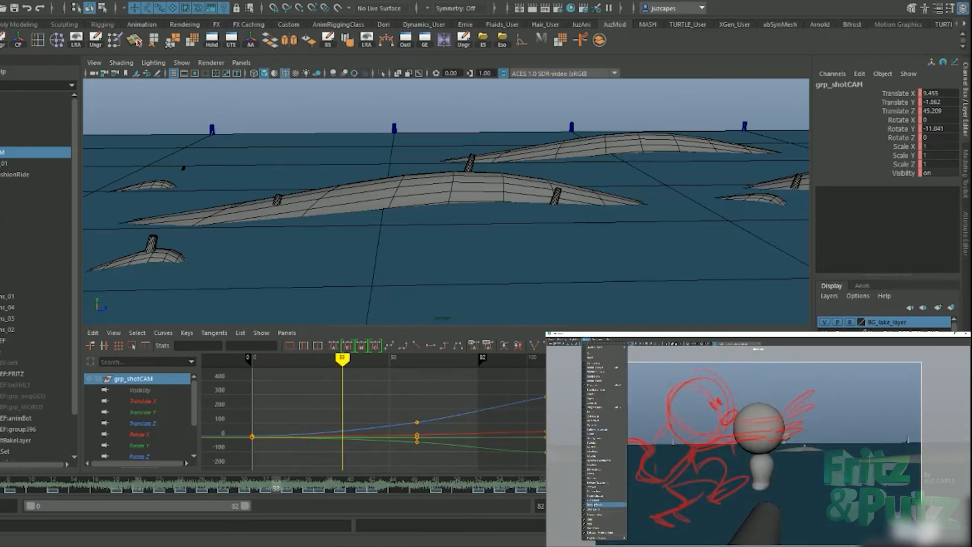
click(605, 504)
Look through shotCAM_01 in the main viewport and play the shot
click(241, 63)
mouse_move(275, 74)
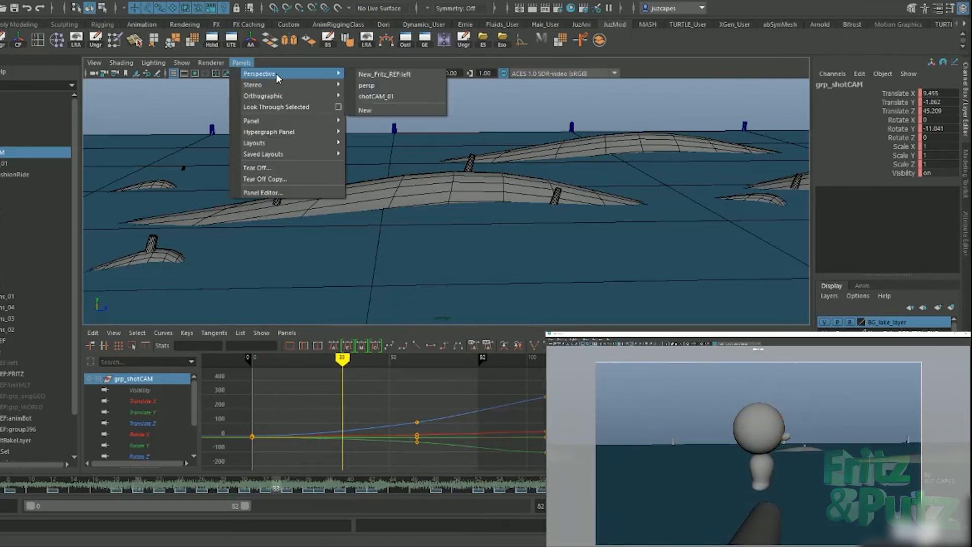
click(377, 96)
key(alt+v)
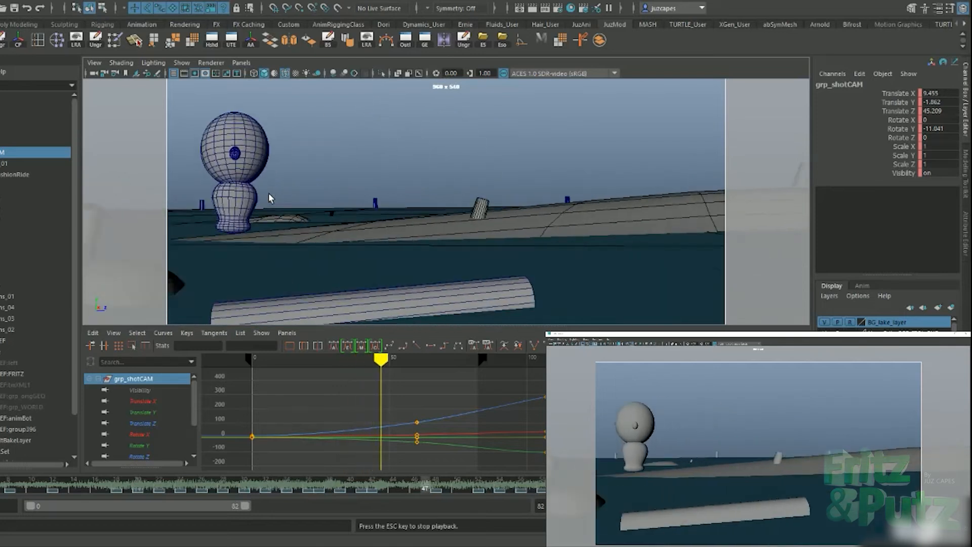
key(alt+v)
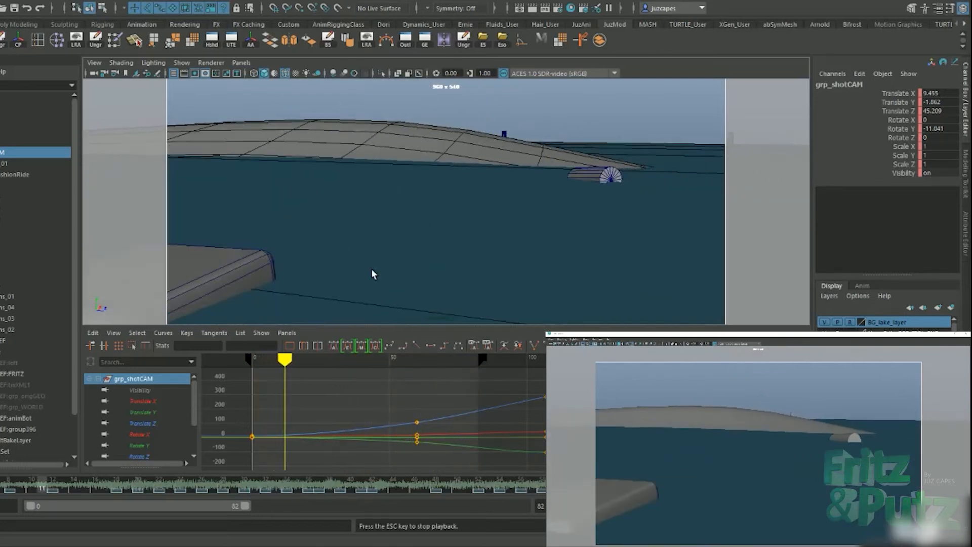
Maximize the shotCAM_01 view and extend the playback range's end to frame 190, playing the shot to check the full move
drag(442, 325, 440, 346)
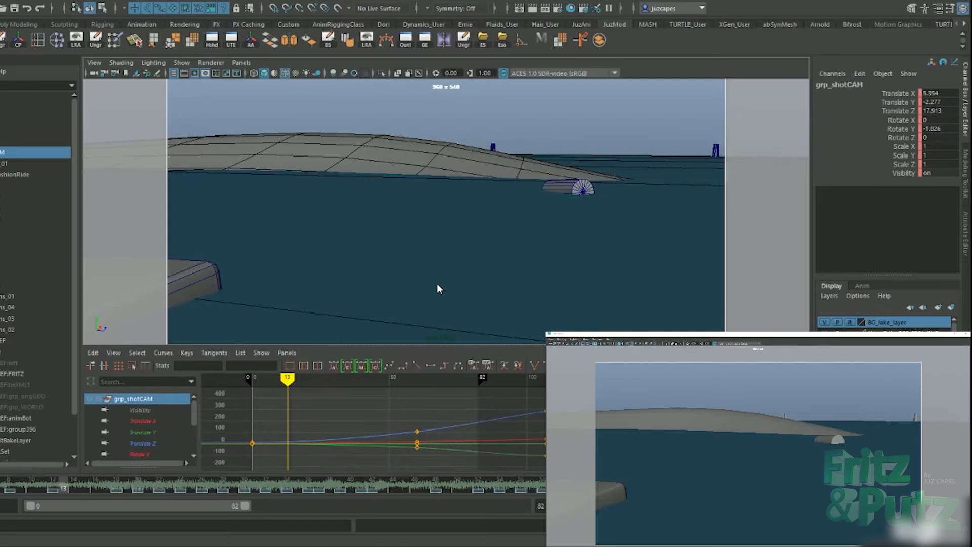
key(space)
key(alt+v)
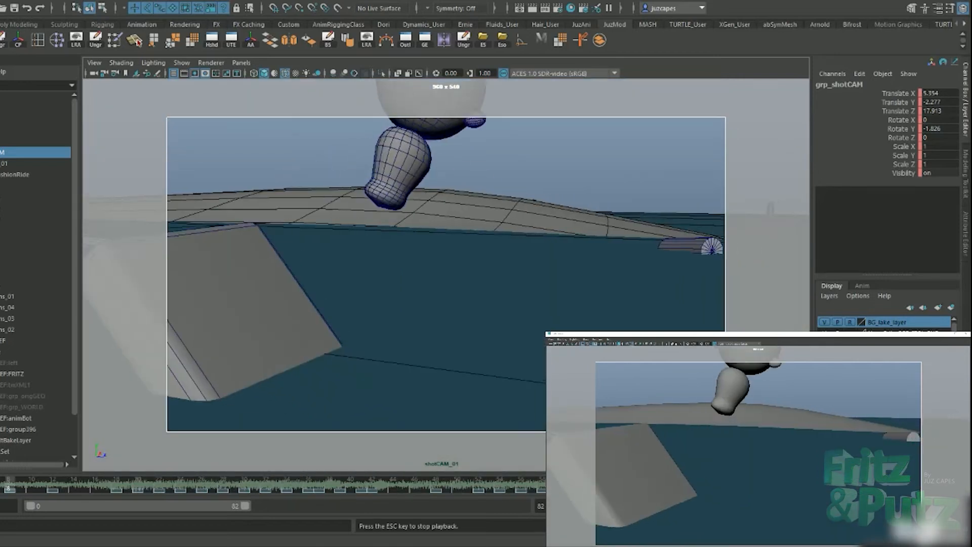
key(alt+v)
drag(247, 505, 522, 506)
key(alt+v)
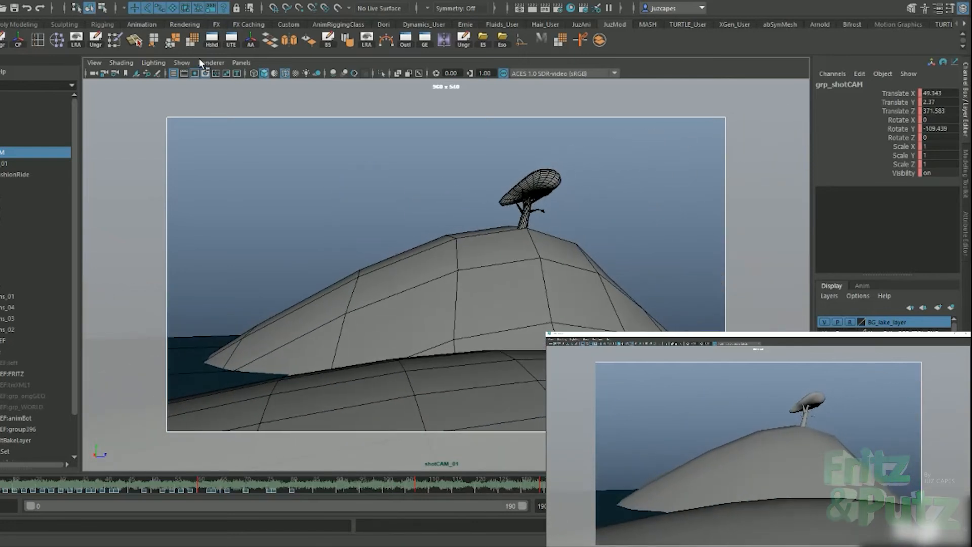
Reduce the object types displayed in the shotCAM_01 view to polygons, cameras and GPU Cache, and turn on Grease Pencil display
click(181, 63)
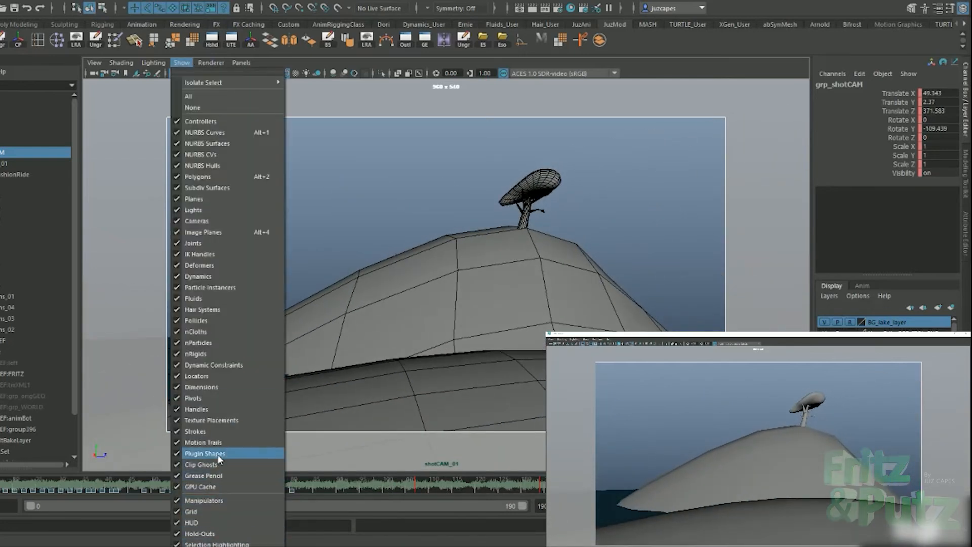
click(195, 107)
click(182, 62)
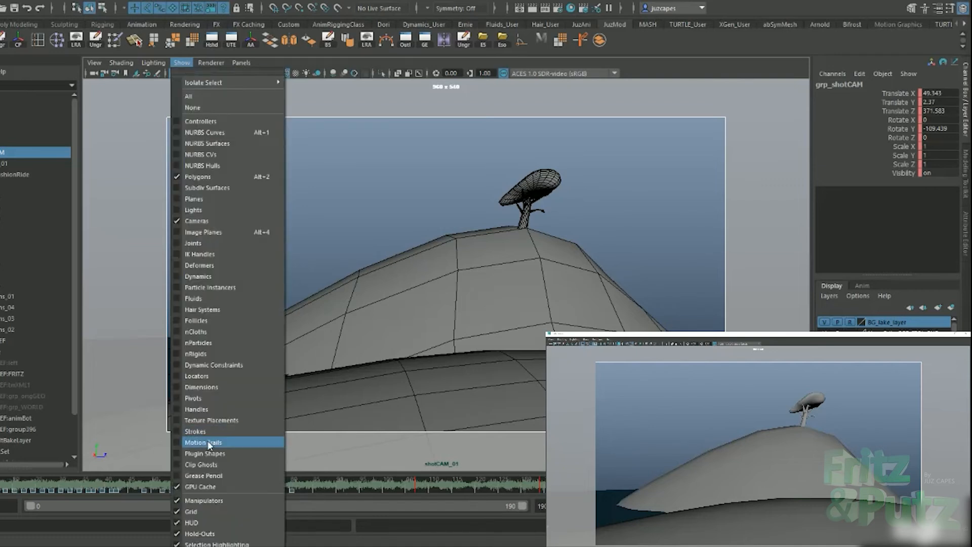
click(213, 475)
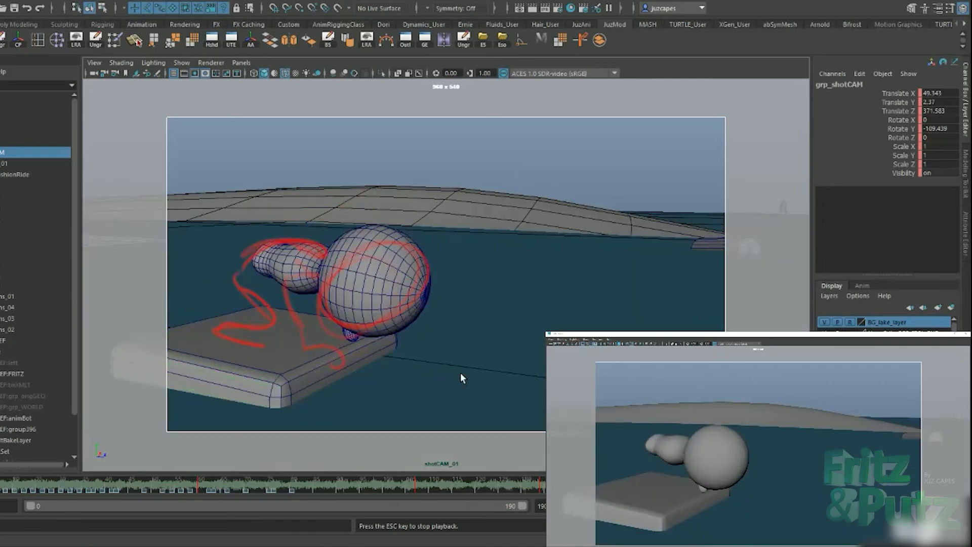